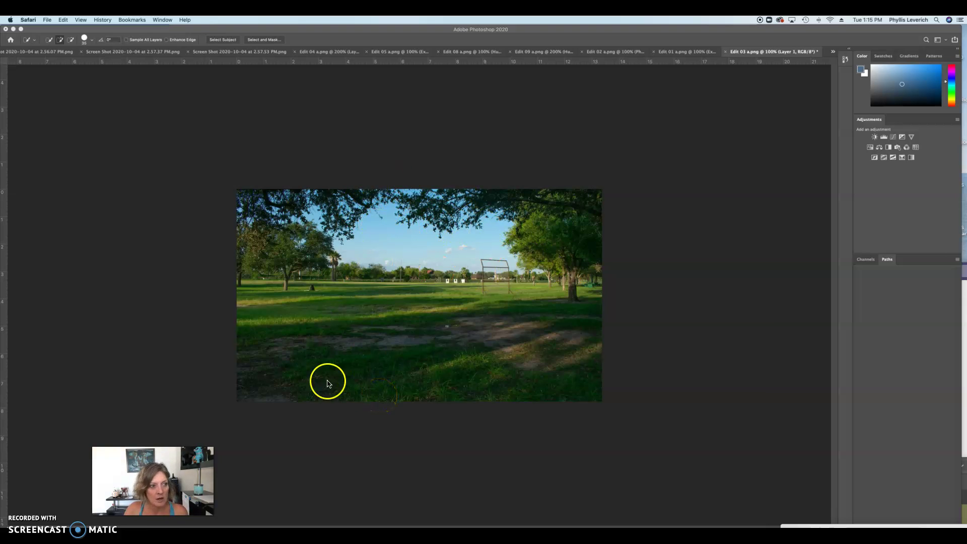
With an enlarged Quick Selection brush, select the lower grass field across the park photo.
left_click(330, 32)
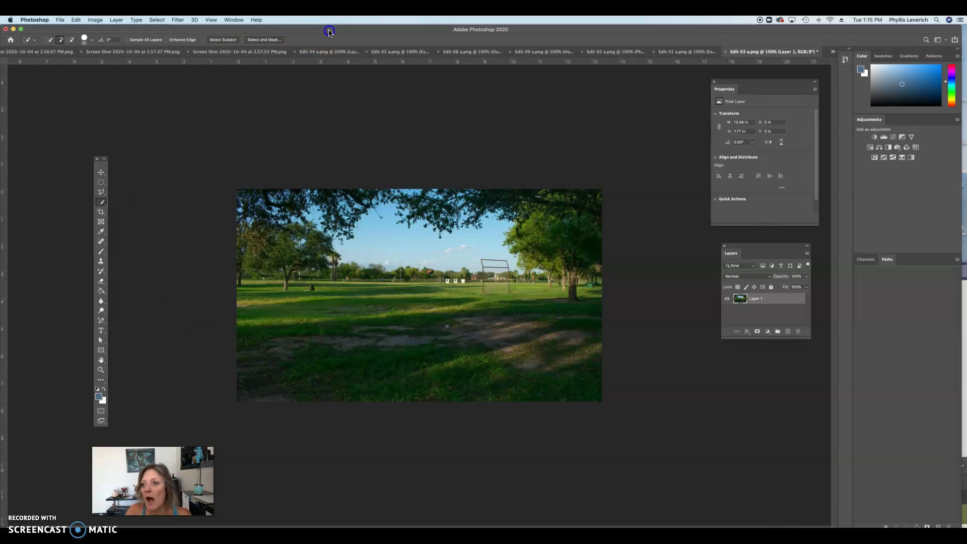
left_click_drag(330, 32, 333, 32)
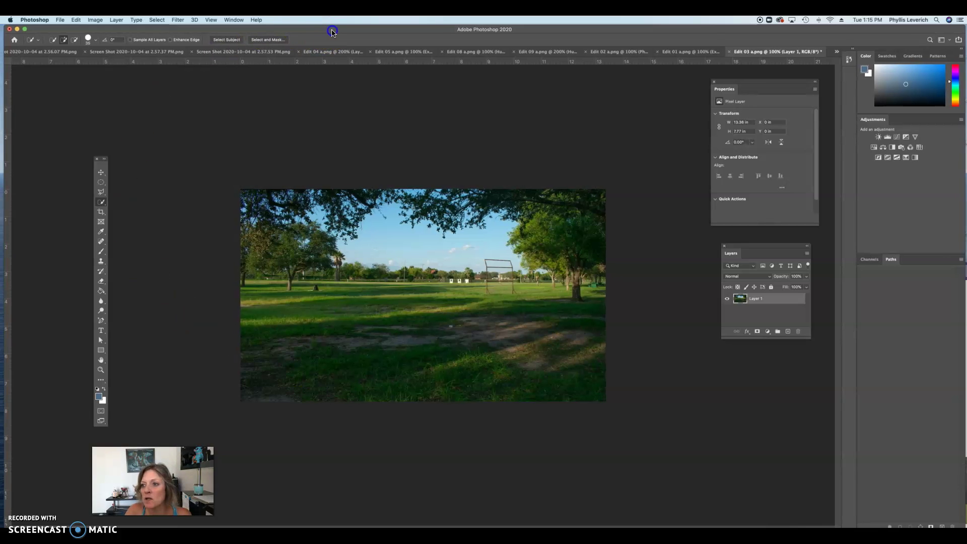
right_click(100, 204)
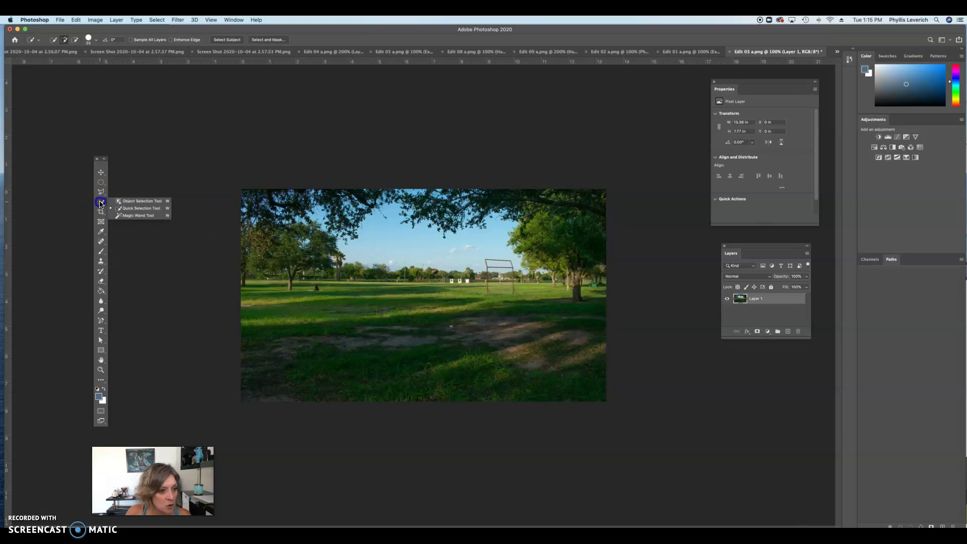
left_click(132, 208)
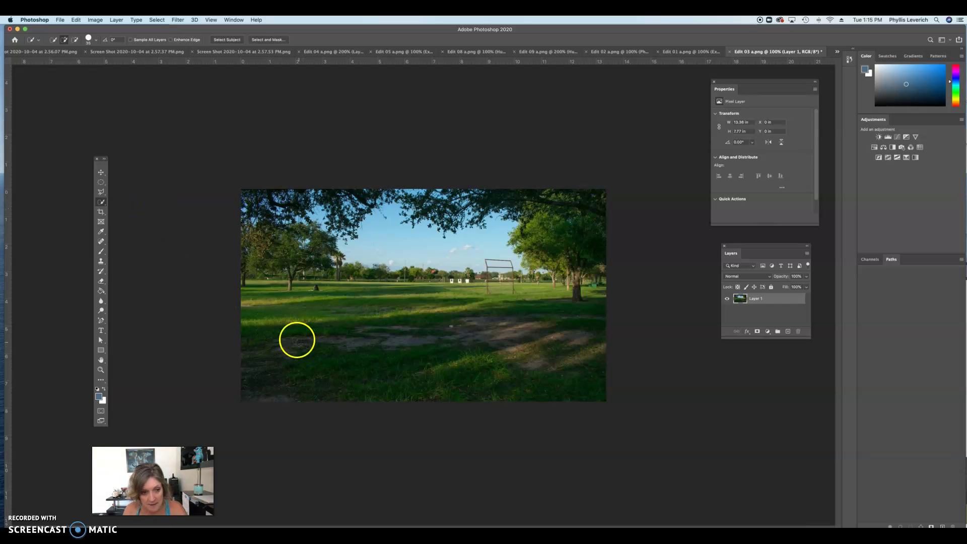
key("bracketright")
key("bracketright")
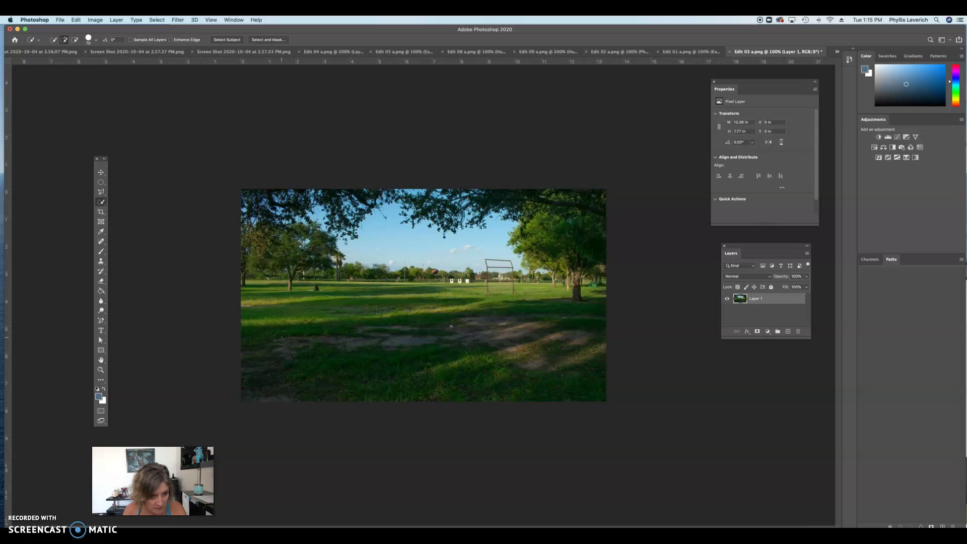
mouse_move(272, 338)
left_mouse_down()
mouse_move(245, 332)
mouse_move(307, 333)
left_mouse_up()
mouse_move(367, 333)
left_mouse_down()
mouse_move(380, 328)
mouse_move(444, 398)
mouse_move(493, 362)
left_mouse_up()
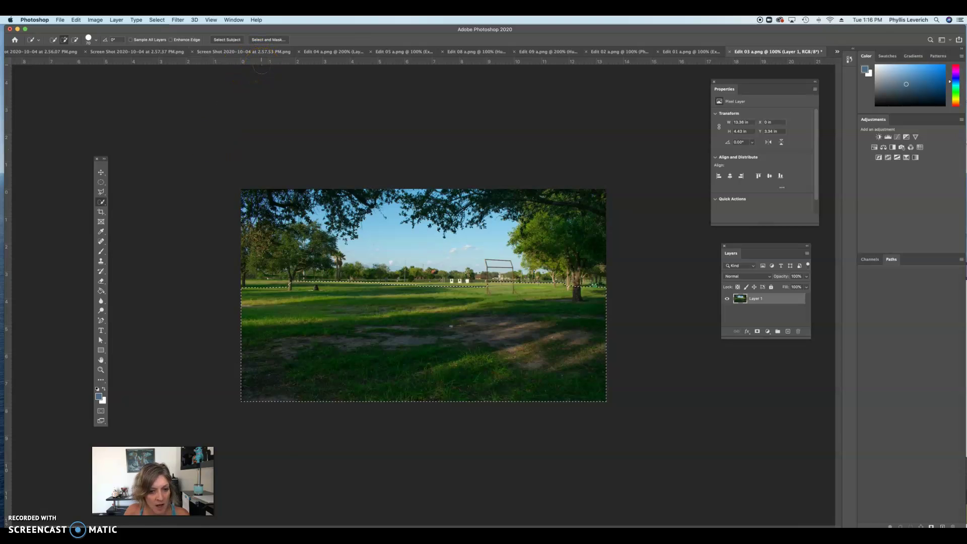
Open the foreground selection in the Select and Mask workspace.
left_click(267, 39)
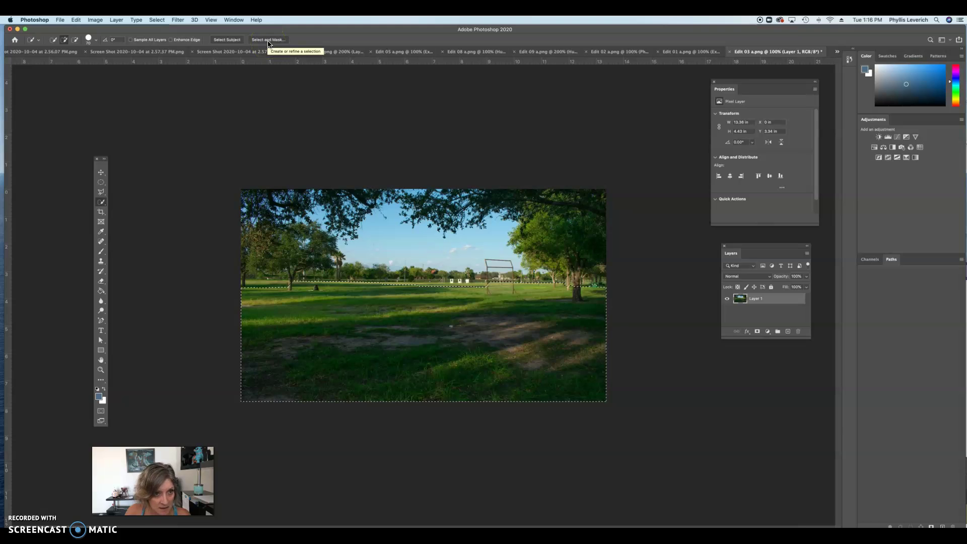
left_click(267, 40)
mouse_move(535, 192)
left_mouse_down()
mouse_move(559, 217)
mouse_move(663, 212)
left_mouse_up()
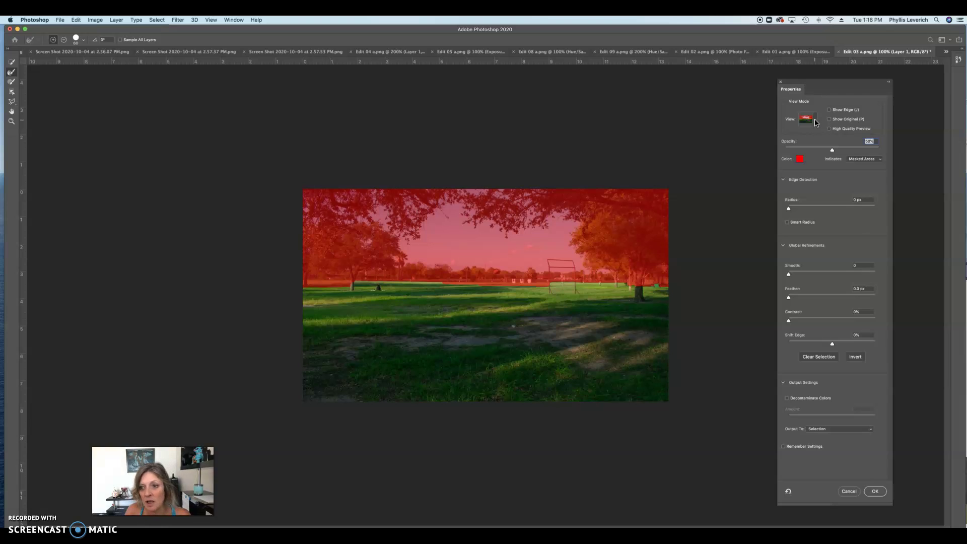
Compare Onion Skin, On Black, On White and Black & White previews, settling on Overlay.
left_click(816, 122)
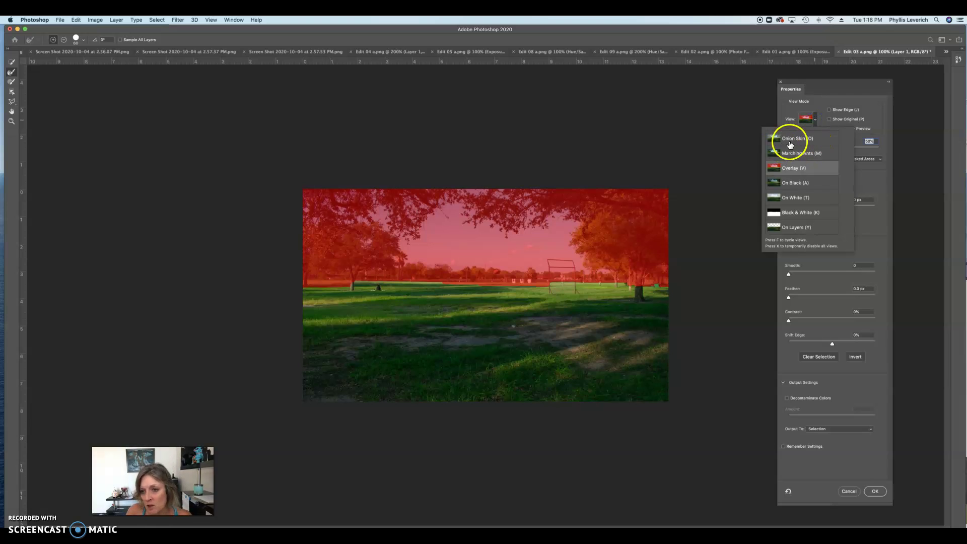
left_click(790, 144)
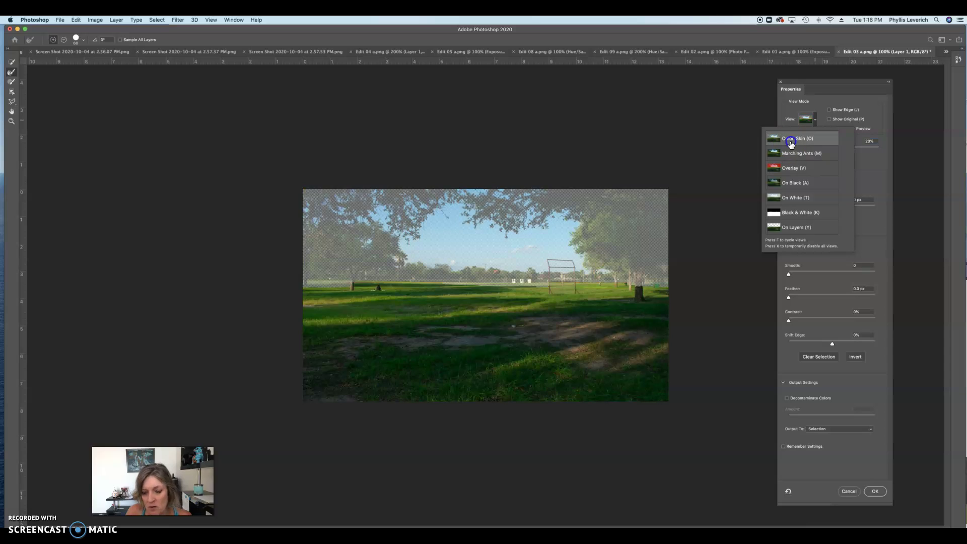
left_click(789, 172)
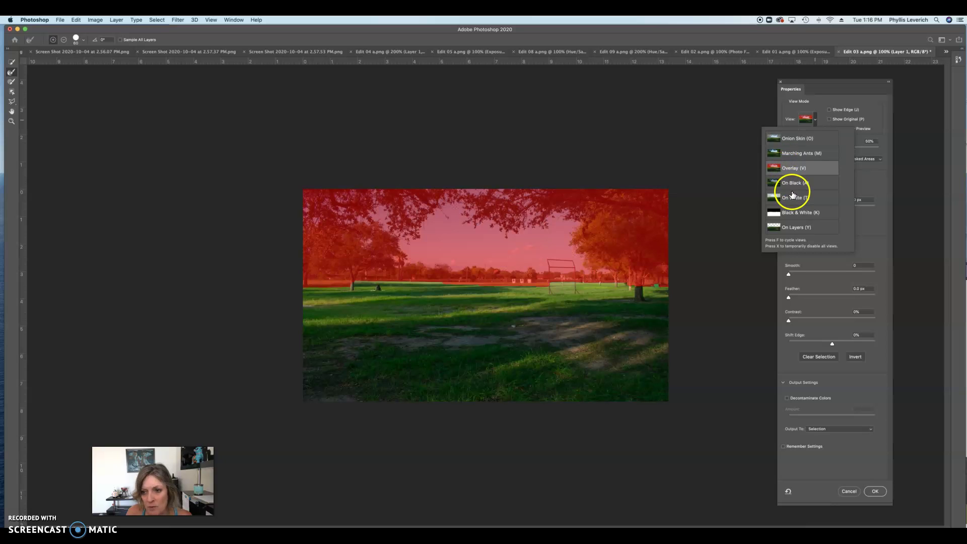
left_click(791, 185)
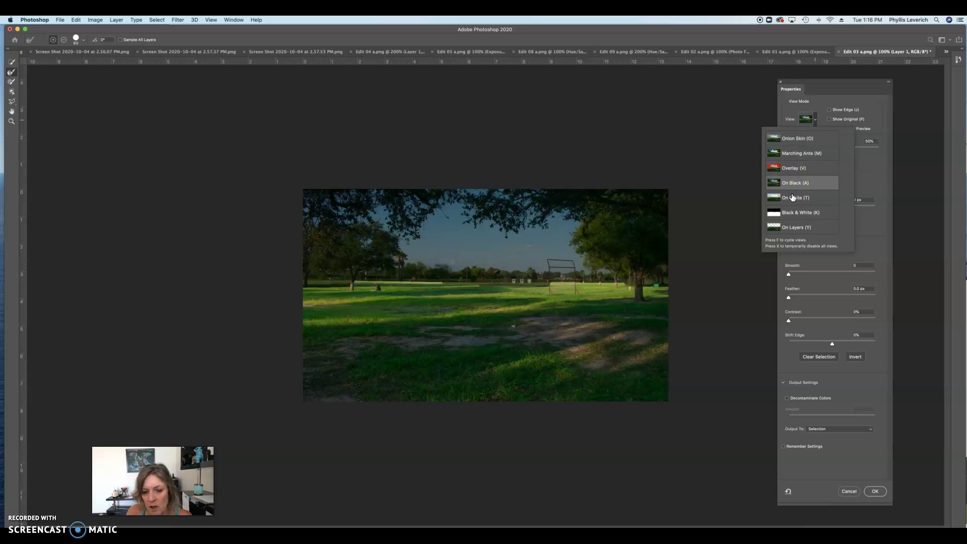
left_click(789, 199)
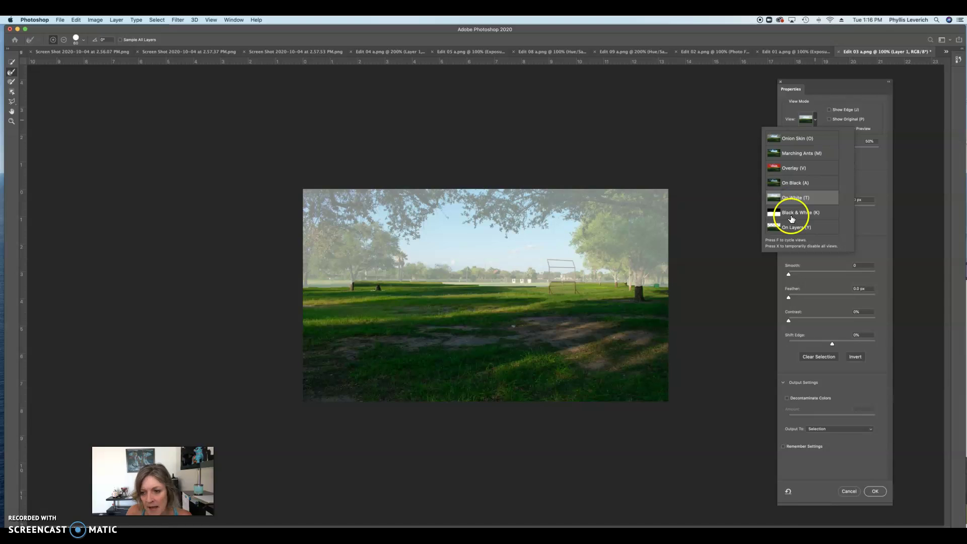
left_click(793, 214)
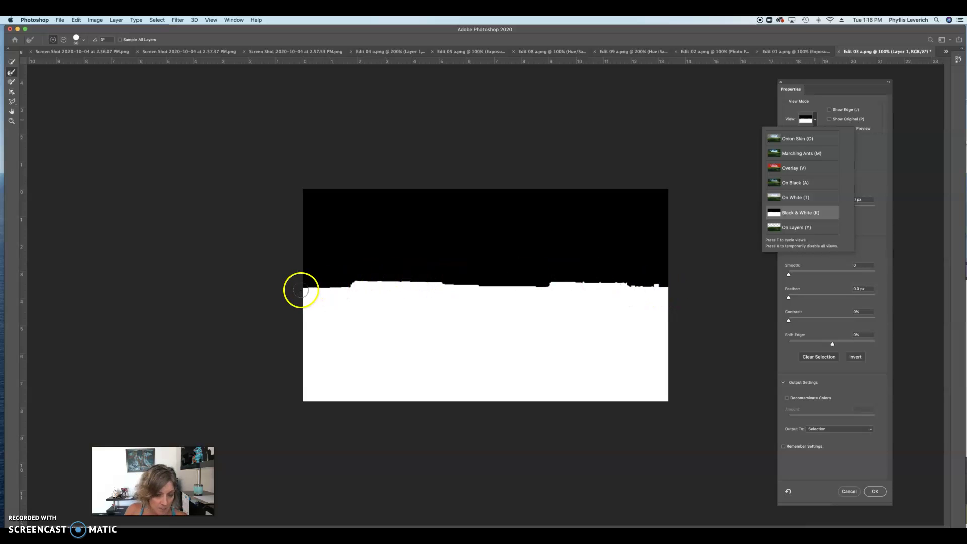
mouse_move(383, 278)
left_mouse_down()
mouse_move(416, 278)
mouse_move(307, 289)
mouse_move(374, 280)
mouse_move(518, 289)
mouse_move(662, 284)
mouse_move(538, 293)
mouse_move(353, 281)
mouse_move(306, 289)
mouse_move(396, 288)
left_mouse_up()
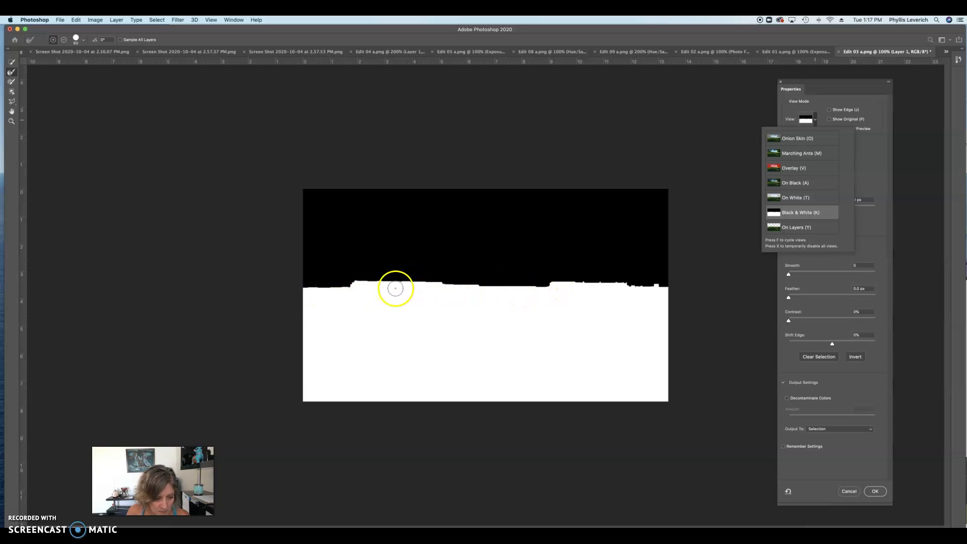
left_click(794, 168)
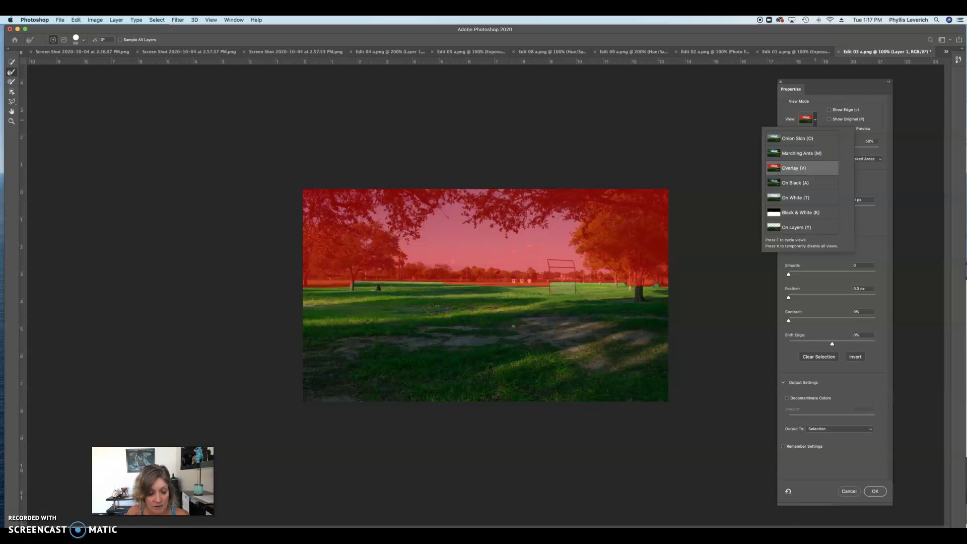
left_click(464, 288)
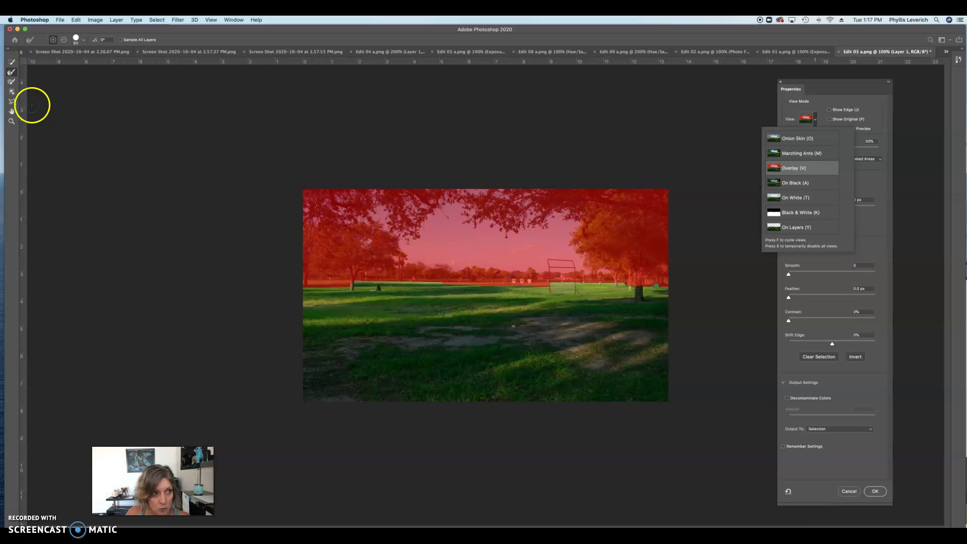
Use the Refine Edge Brush along the horizon, goal posts and tree line edge.
left_click(13, 73)
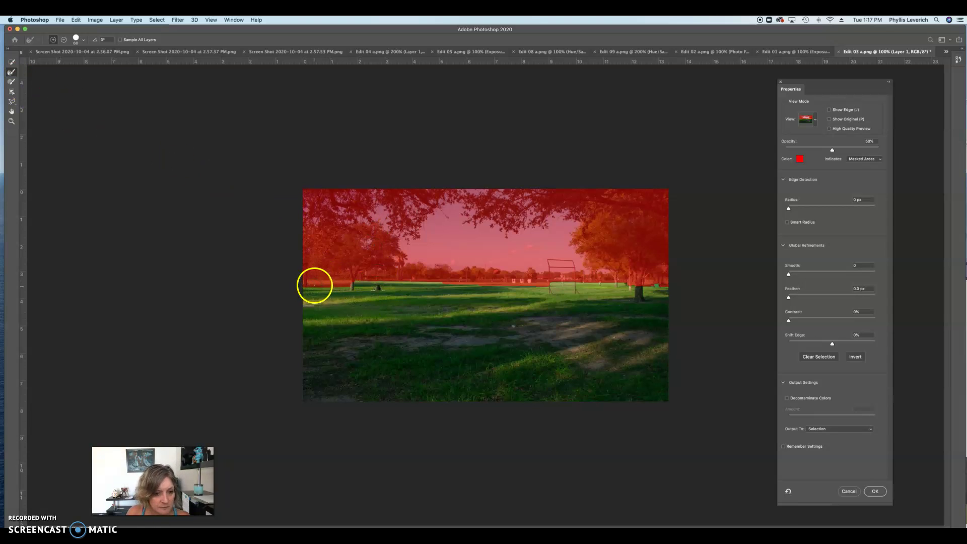
mouse_move(314, 284)
left_mouse_down()
mouse_move(424, 281)
mouse_move(328, 281)
left_mouse_up()
mouse_move(513, 285)
left_mouse_down()
mouse_move(519, 291)
mouse_move(471, 294)
mouse_move(529, 292)
left_mouse_up()
mouse_move(451, 302)
left_mouse_down()
mouse_move(431, 301)
mouse_move(478, 296)
mouse_move(302, 304)
left_mouse_up()
left_click(356, 298)
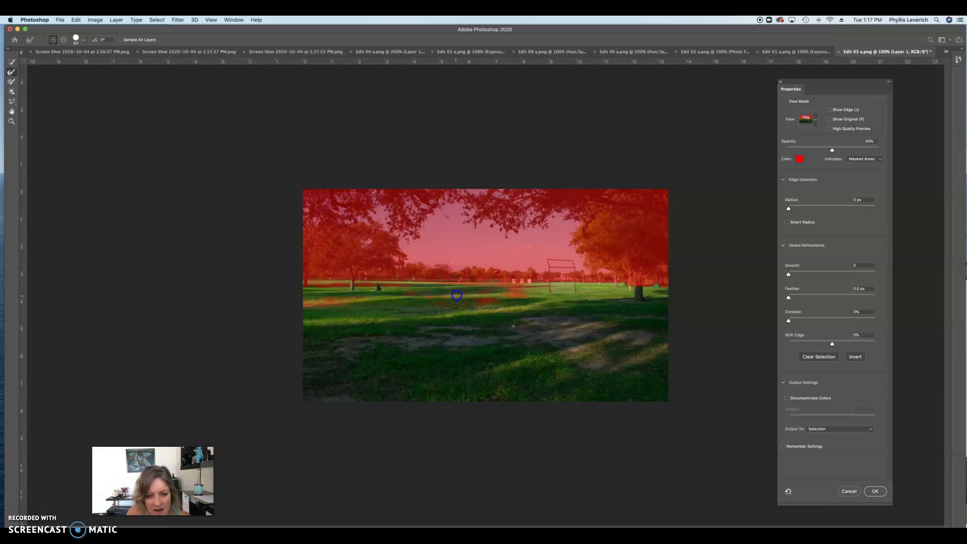
left_click(485, 292)
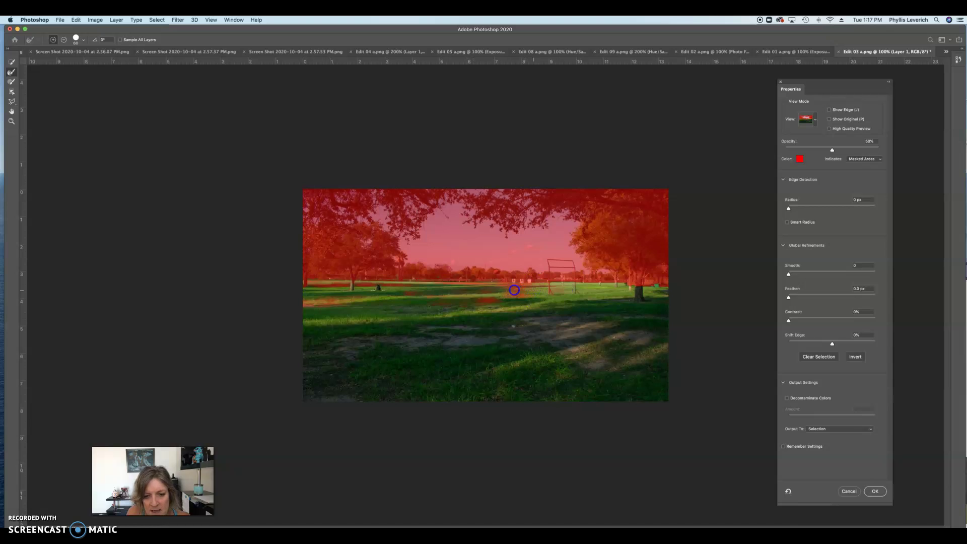
mouse_move(626, 284)
left_mouse_down()
mouse_move(618, 293)
mouse_move(581, 291)
mouse_move(578, 280)
mouse_move(528, 285)
left_mouse_up()
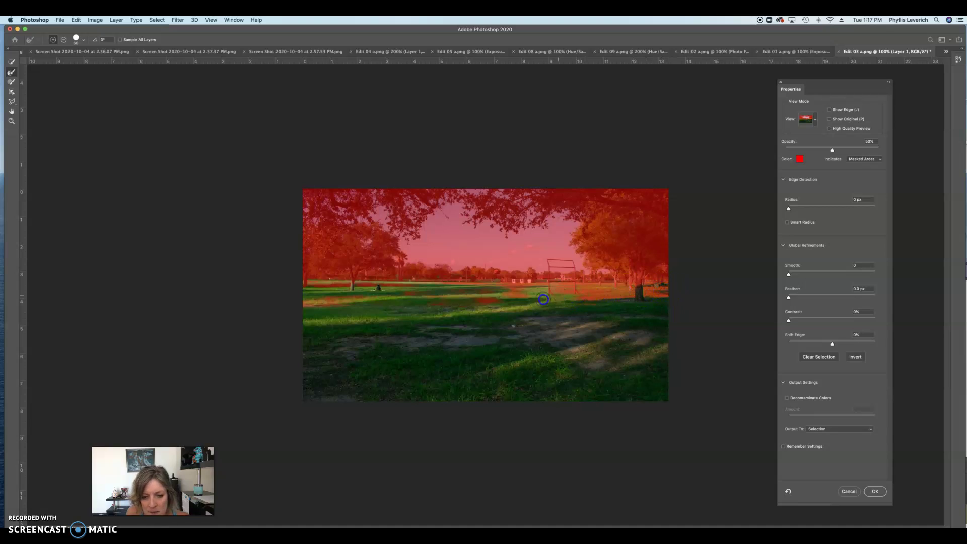
left_click(518, 309)
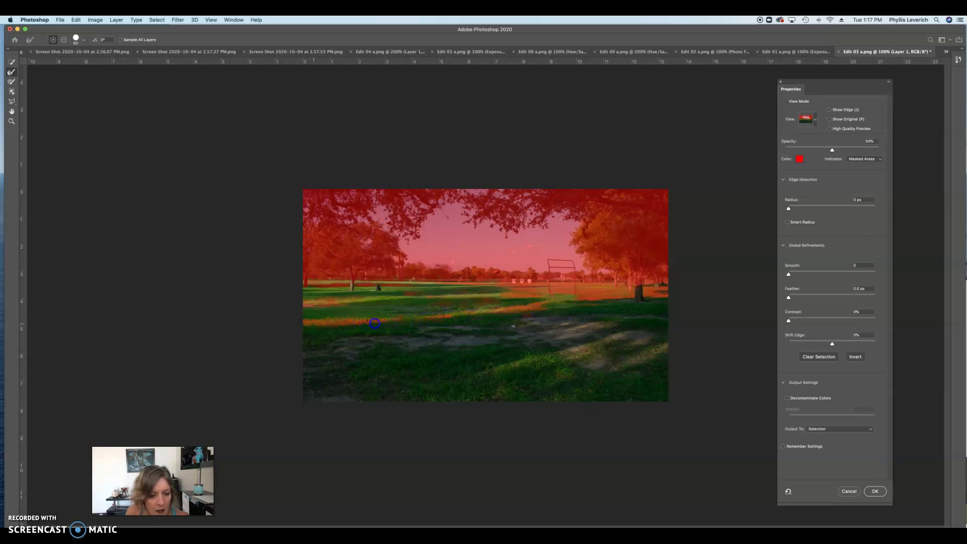
left_click(401, 302)
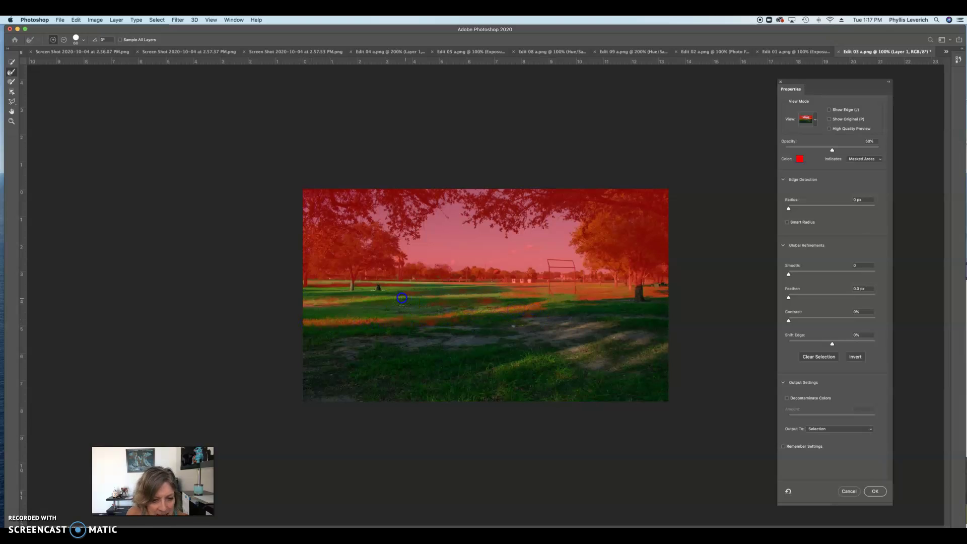
left_click(302, 303)
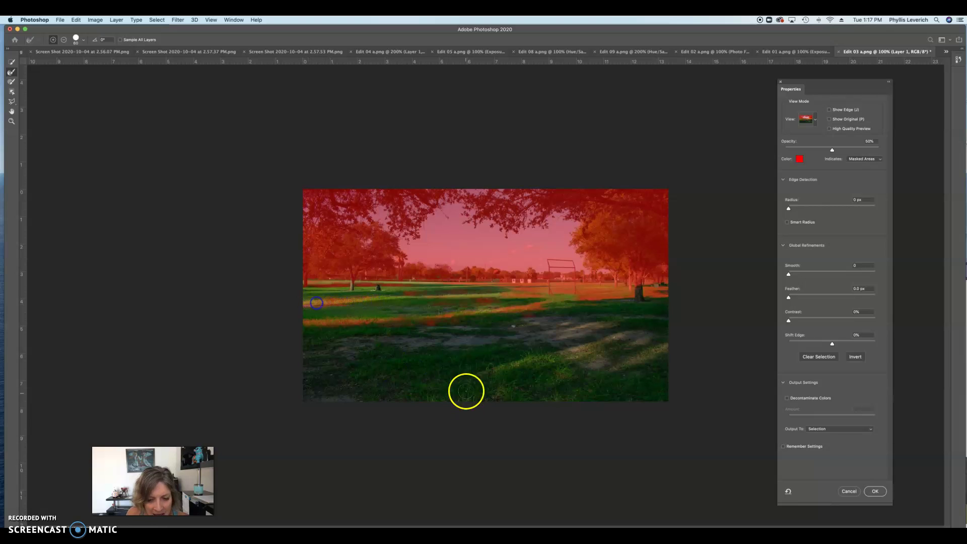
Refine the sunlit grass streaks in the lower field, then preview the mask in Black & White.
mouse_move(466, 386)
left_mouse_down()
mouse_move(533, 362)
mouse_move(524, 355)
left_mouse_up()
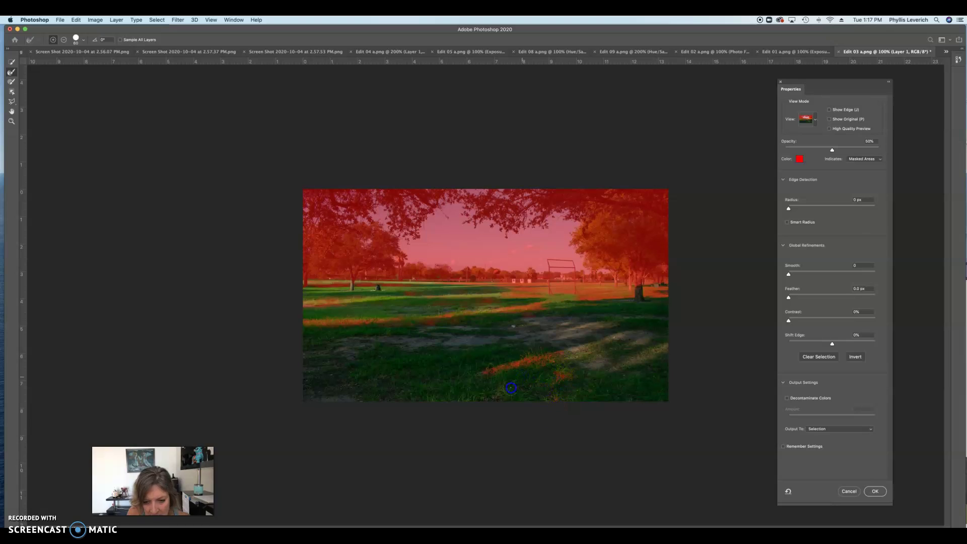
left_click_drag(613, 343, 577, 353)
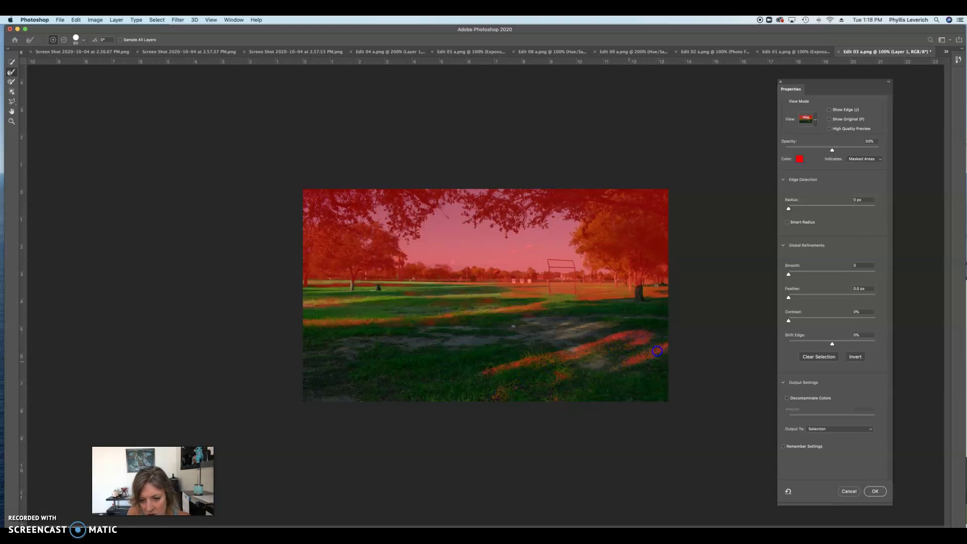
mouse_move(659, 349)
left_mouse_down()
mouse_move(600, 373)
mouse_move(680, 341)
mouse_move(673, 327)
mouse_move(611, 319)
mouse_move(592, 328)
left_mouse_up()
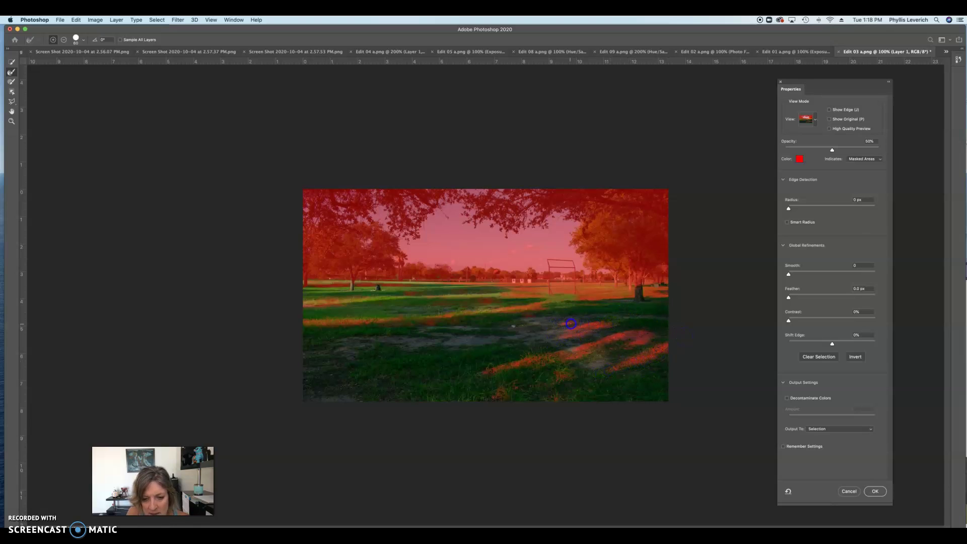
left_click(473, 310)
left_click(481, 300)
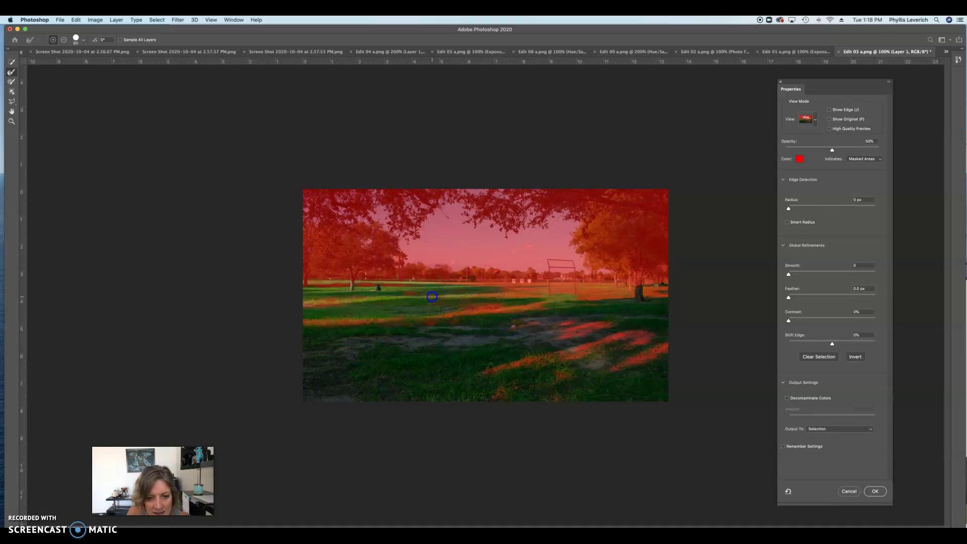
left_click_drag(413, 296, 335, 304)
left_click_drag(438, 283, 479, 282)
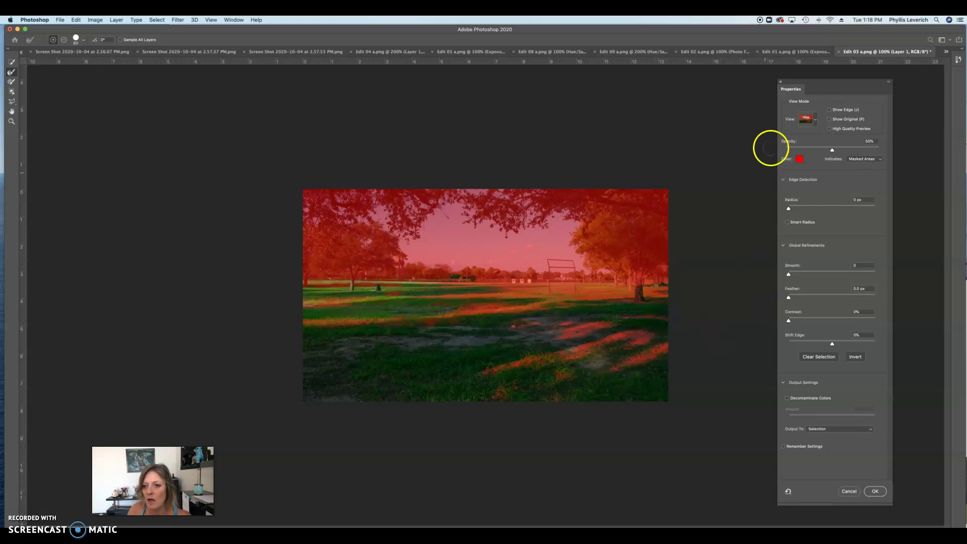
left_click(815, 119)
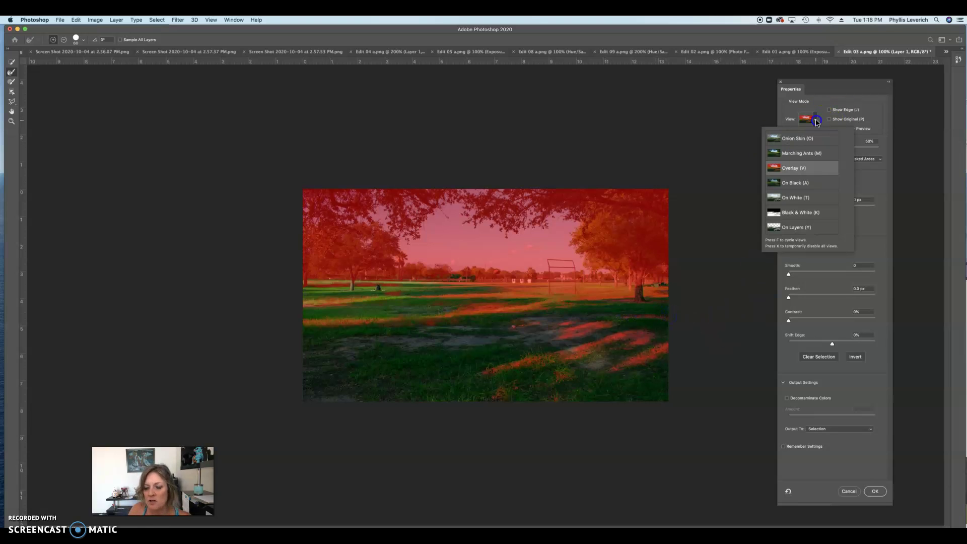
left_click(797, 213)
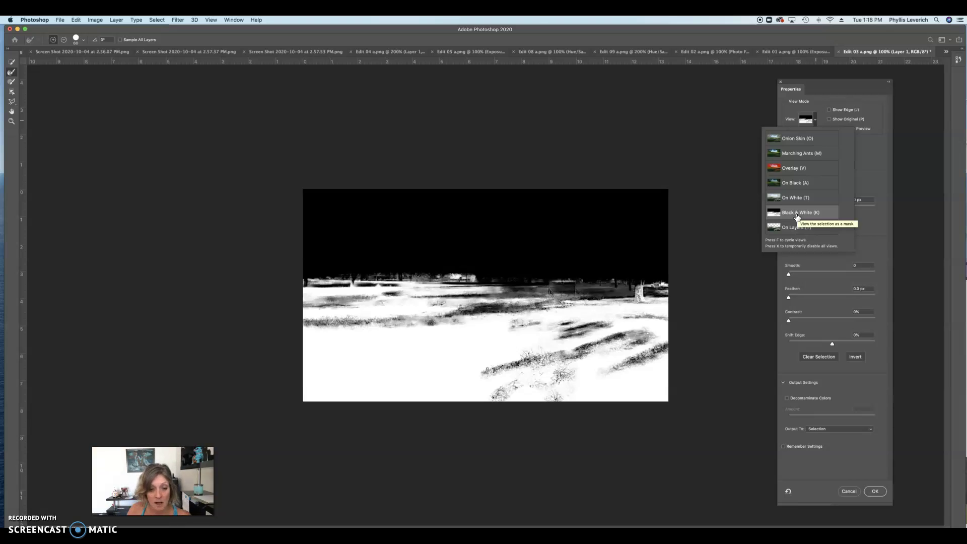
Zoom the mask preview to 200%, switch back to Overlay, and confirm the selection with OK.
left_click(12, 121)
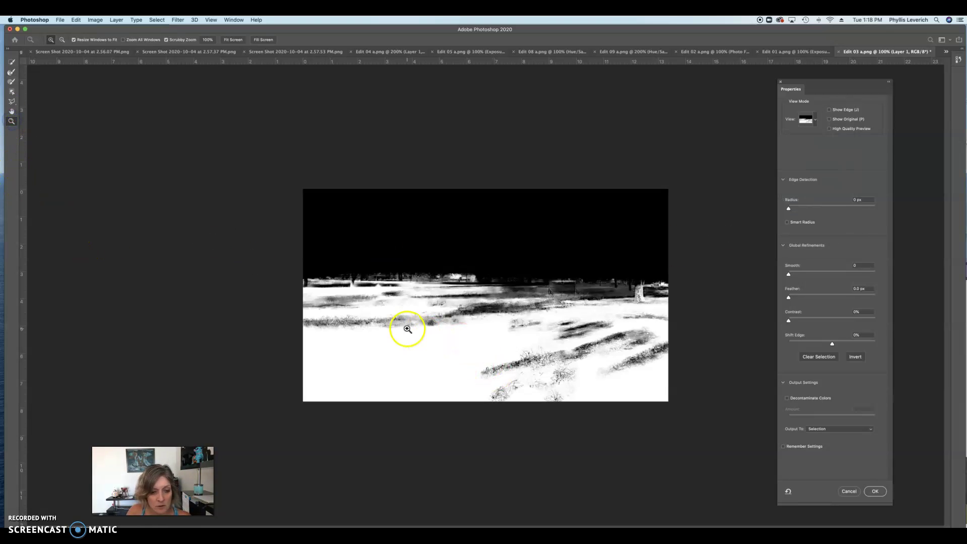
left_click(406, 328)
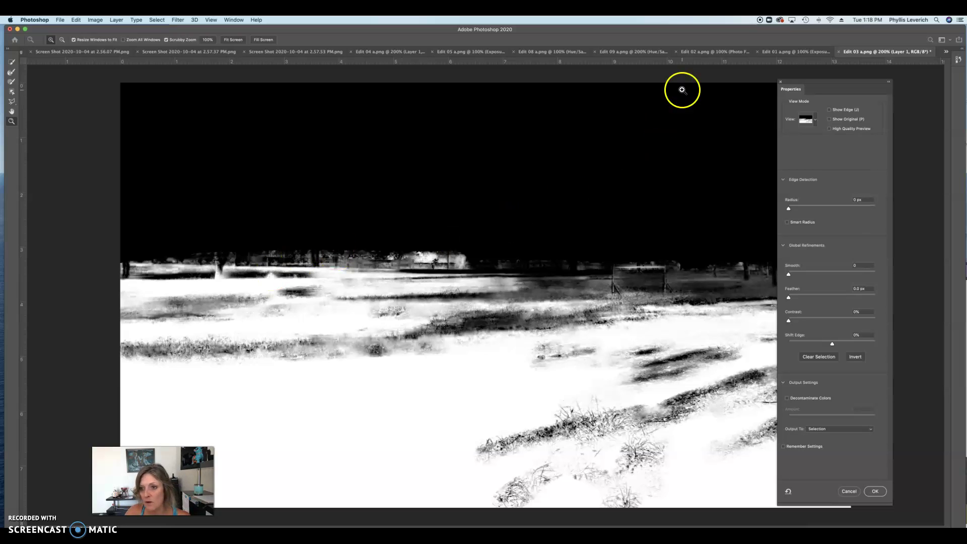
left_click(816, 119)
left_click(803, 167)
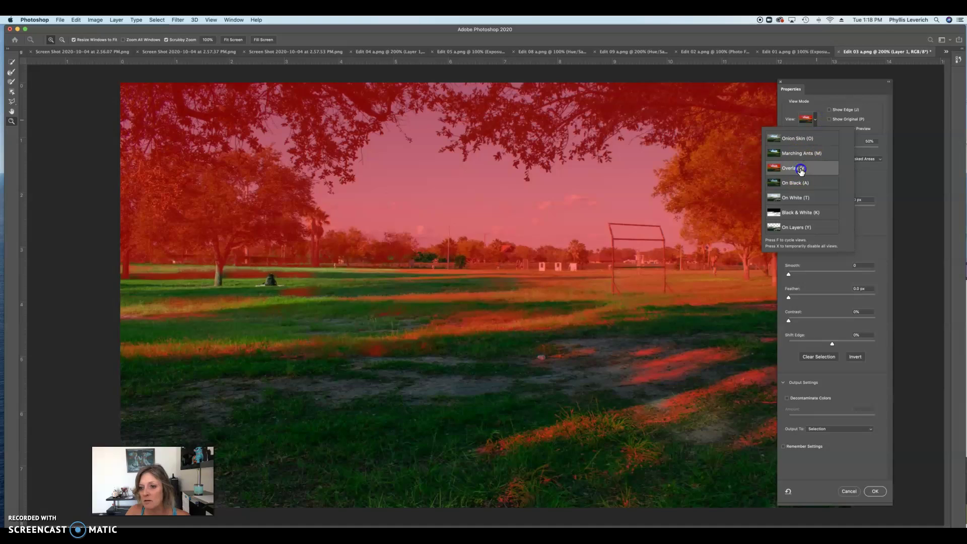
left_click(876, 491)
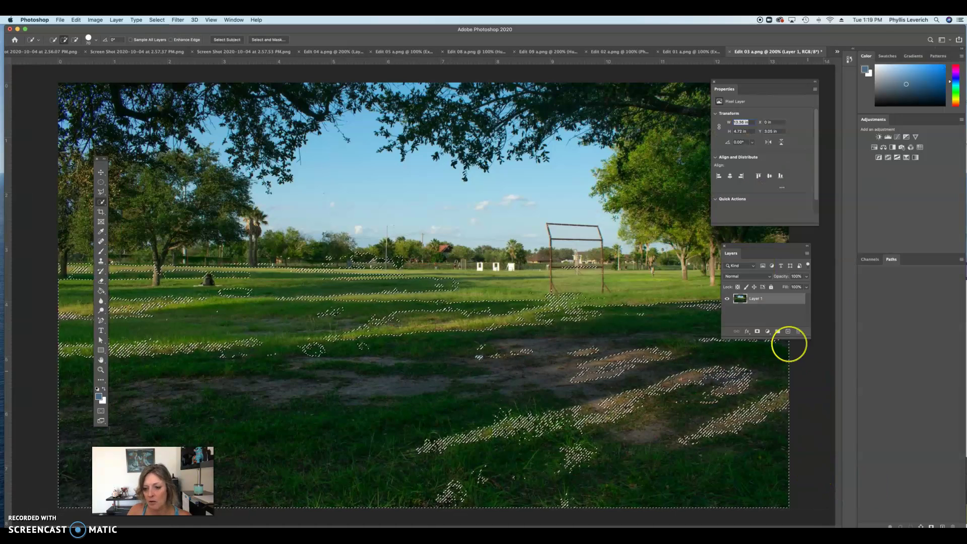
Bring up the new fill or adjustment layer menu in the Layers panel.
left_click_drag(765, 247, 757, 248)
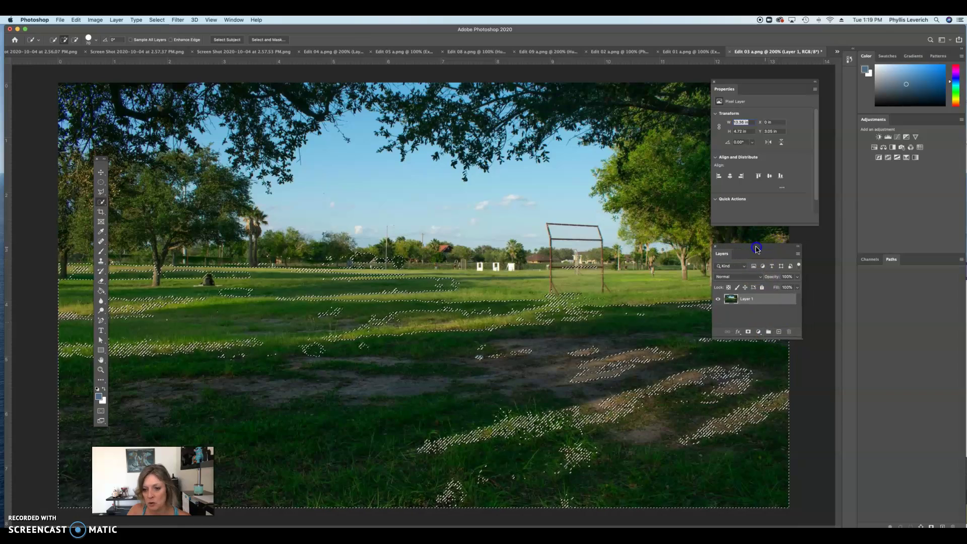
left_click(759, 333)
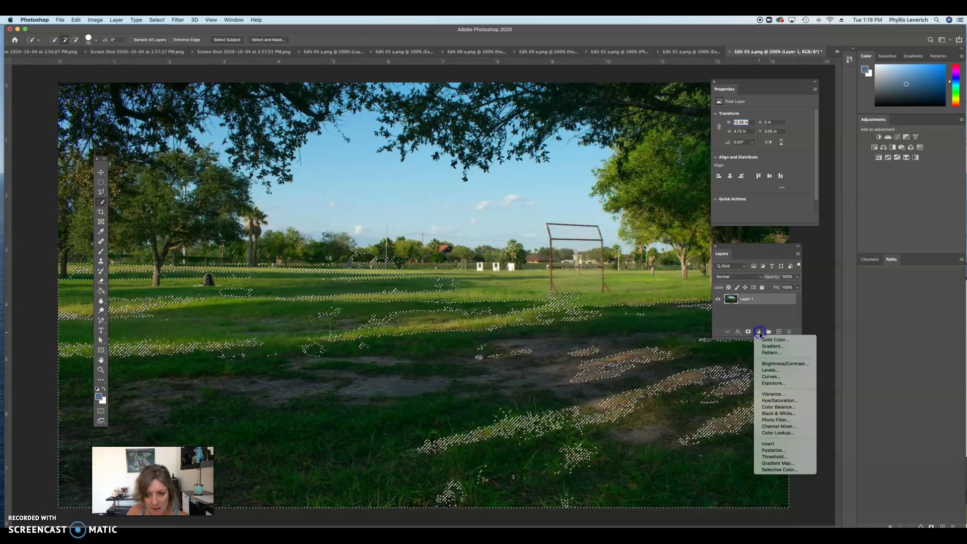
Add an Exposure adjustment layer masked to the grass selection.
left_click(765, 383)
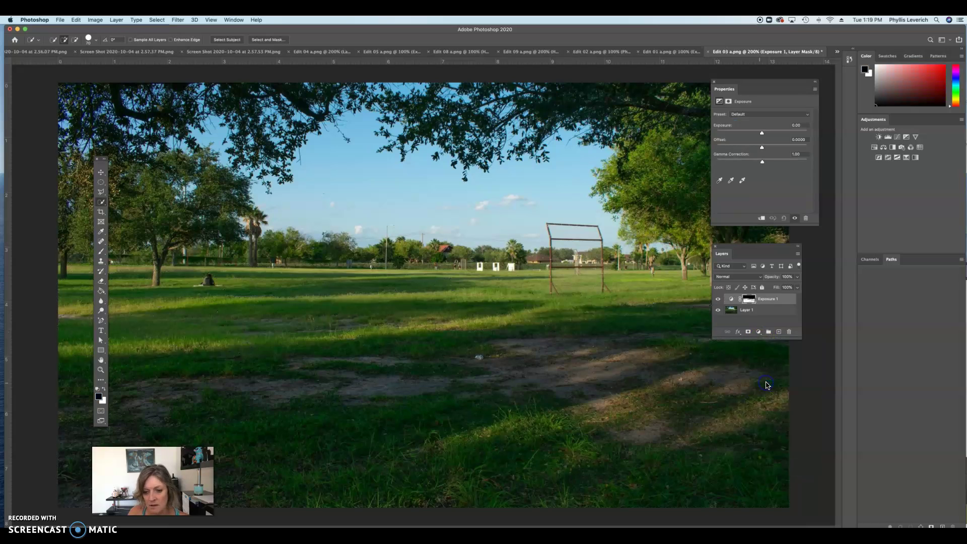
left_click_drag(743, 82, 766, 83)
left_click_drag(745, 246, 780, 243)
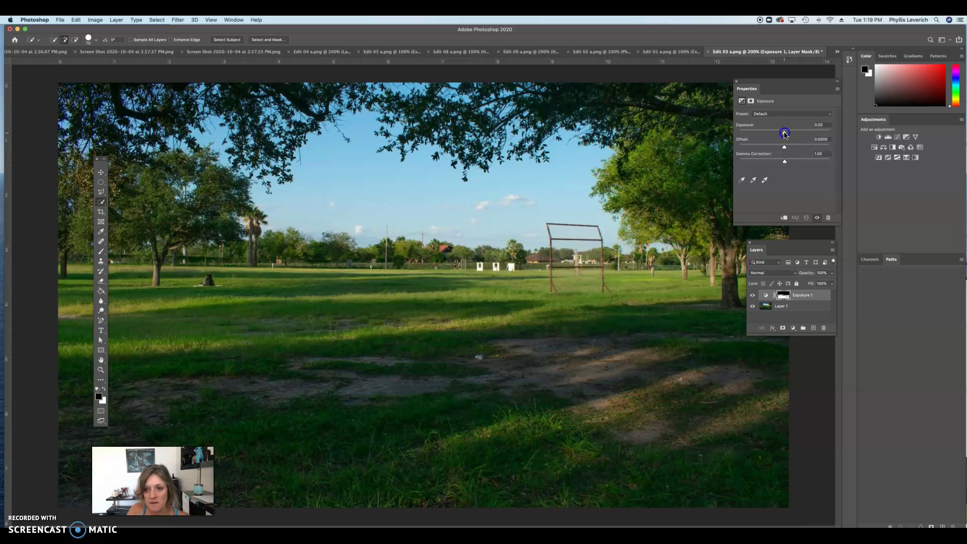
Set the exposure to about +1.6, toggling the layer's visibility to compare.
left_click_drag(788, 135, 792, 134)
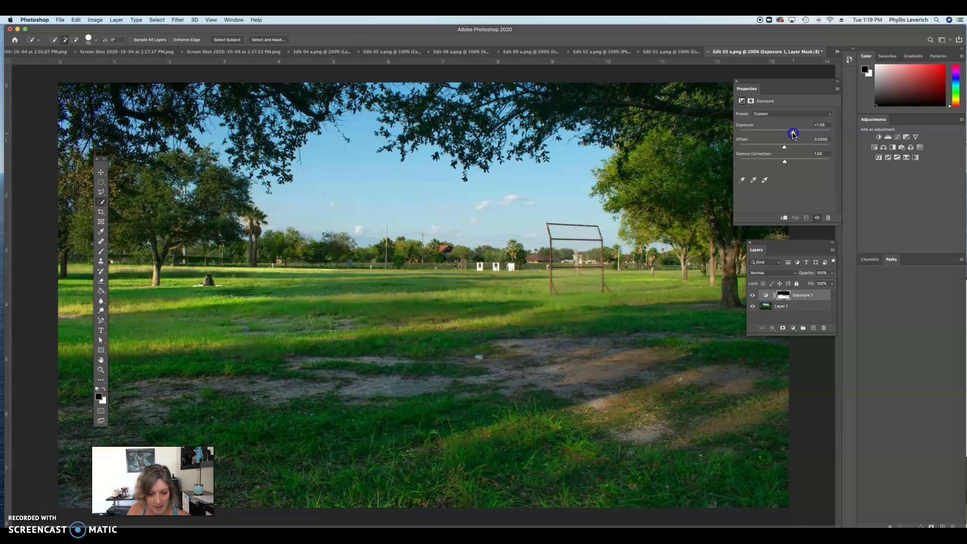
left_click_drag(793, 135, 798, 135)
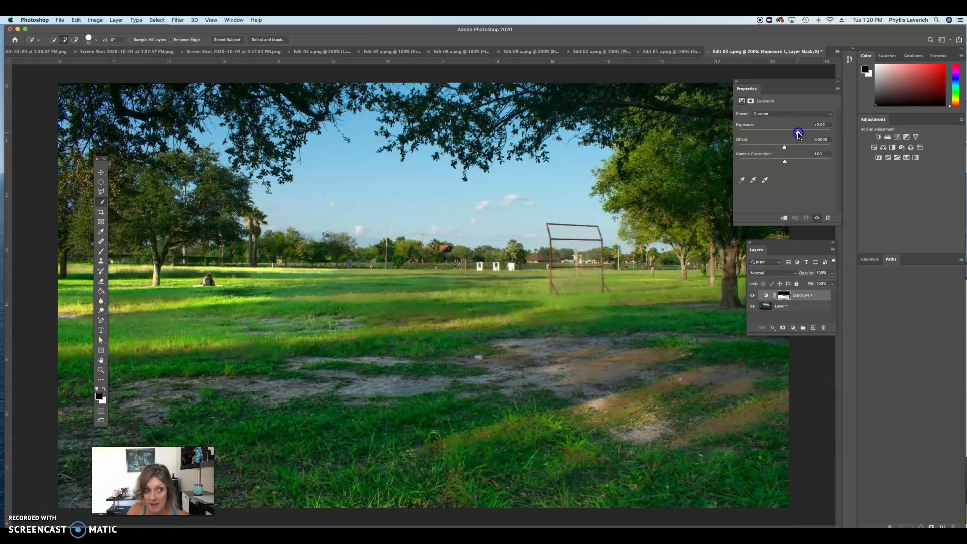
left_click_drag(799, 135, 794, 135)
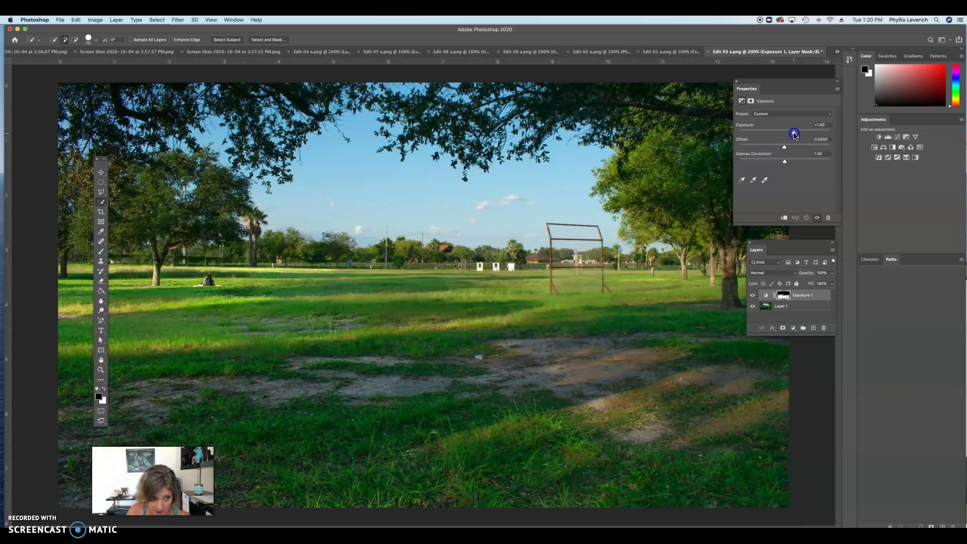
left_click_drag(794, 135, 796, 135)
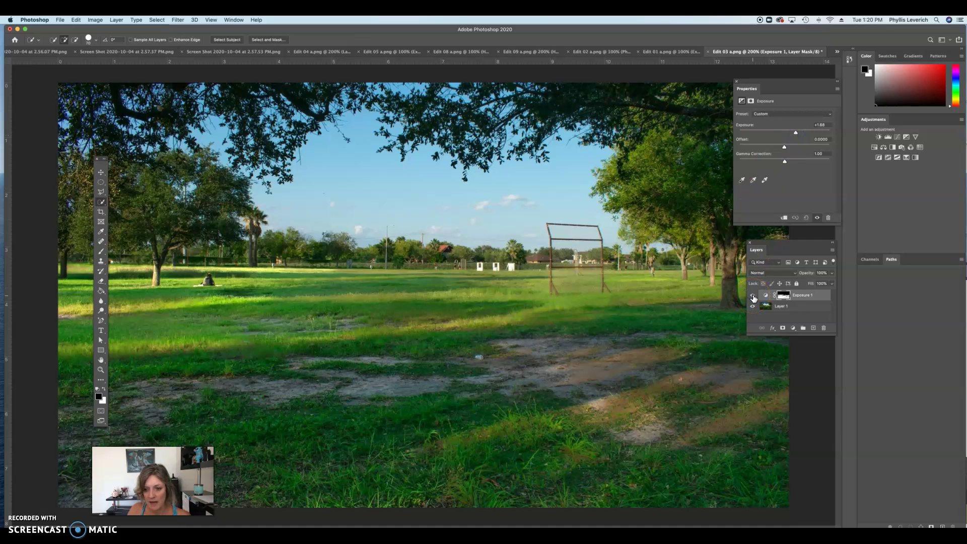
left_click(754, 297)
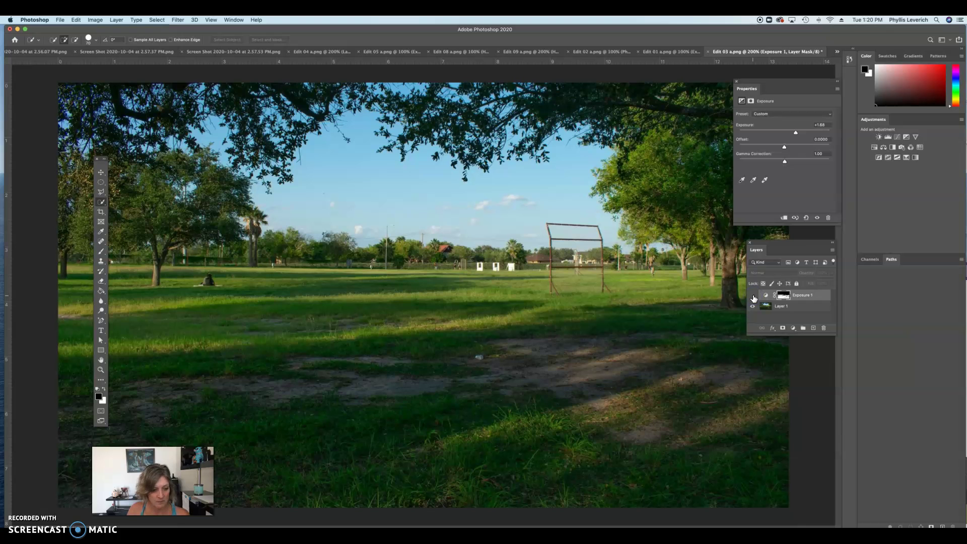
left_click(753, 297)
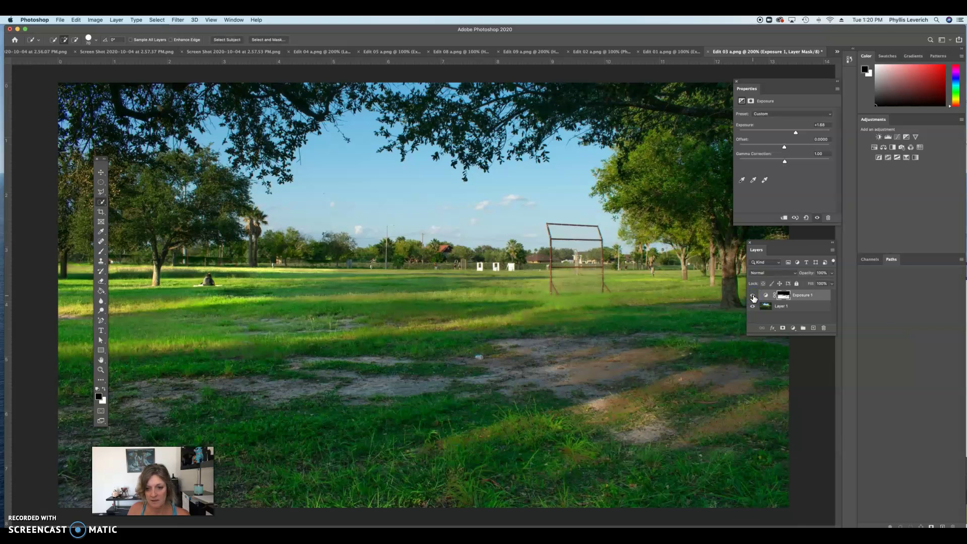
left_click_drag(795, 132, 796, 135)
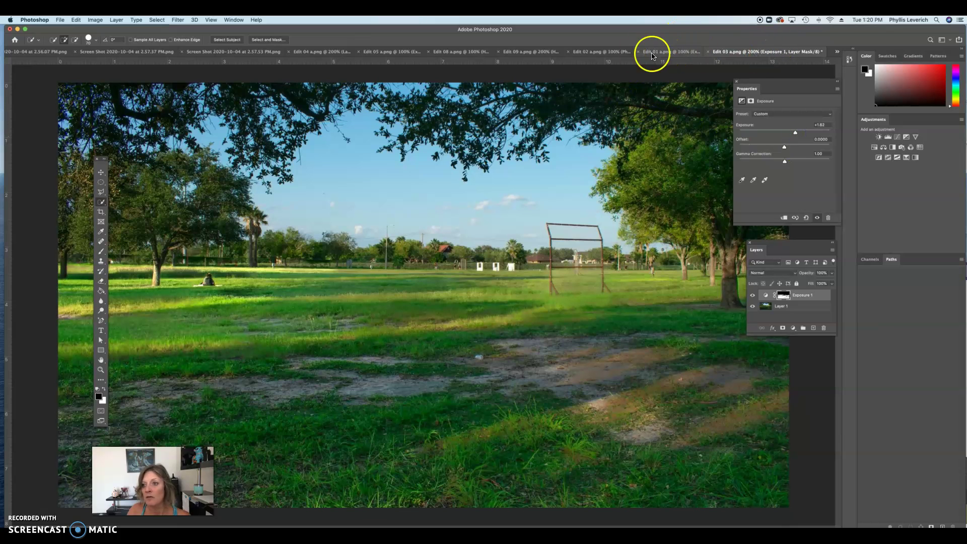
In Edit 04 a.png, quick-select the whole tree line plus the lower-left bank grass.
left_click(314, 54)
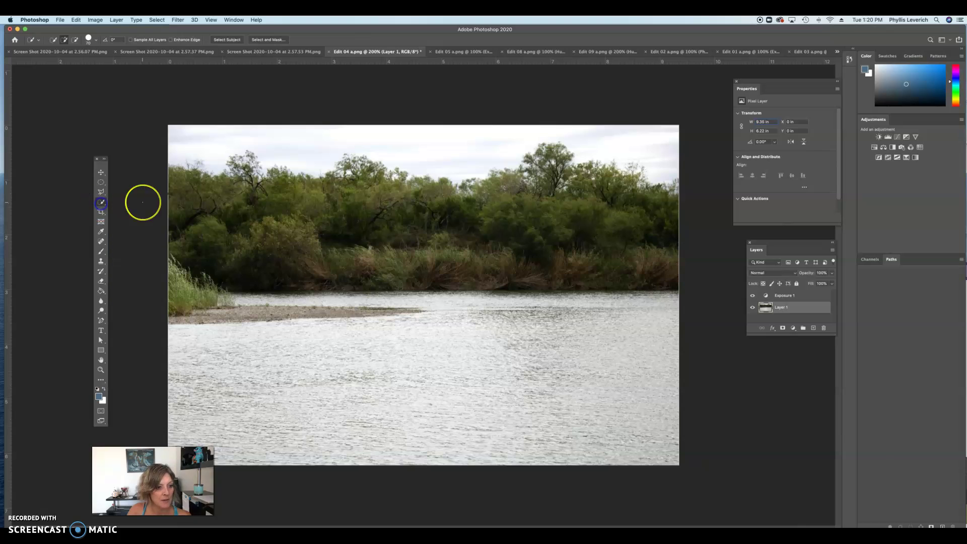
left_click_drag(174, 188, 182, 194)
mouse_move(238, 230)
left_mouse_down()
mouse_move(433, 216)
mouse_move(470, 231)
mouse_move(542, 164)
mouse_move(545, 220)
mouse_move(678, 242)
left_mouse_up()
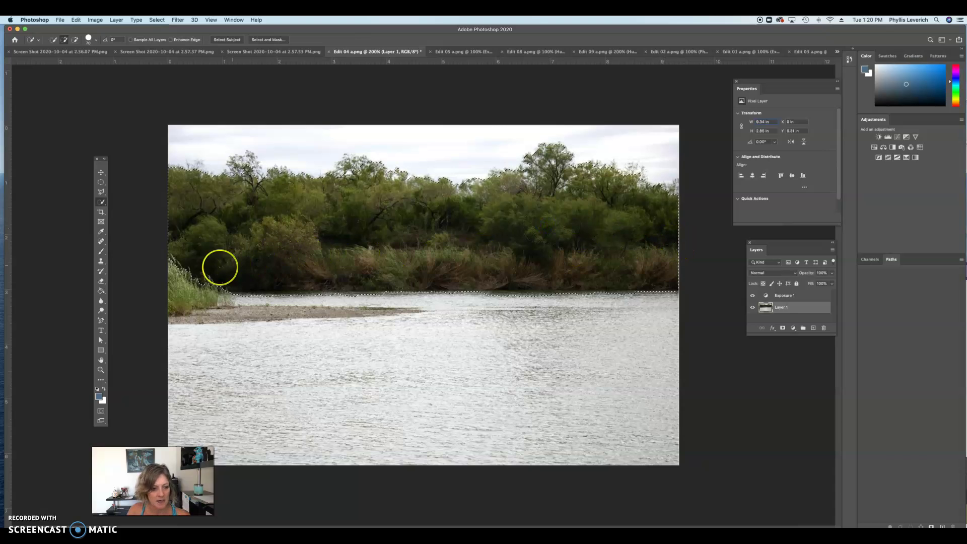
left_click_drag(185, 274, 173, 279)
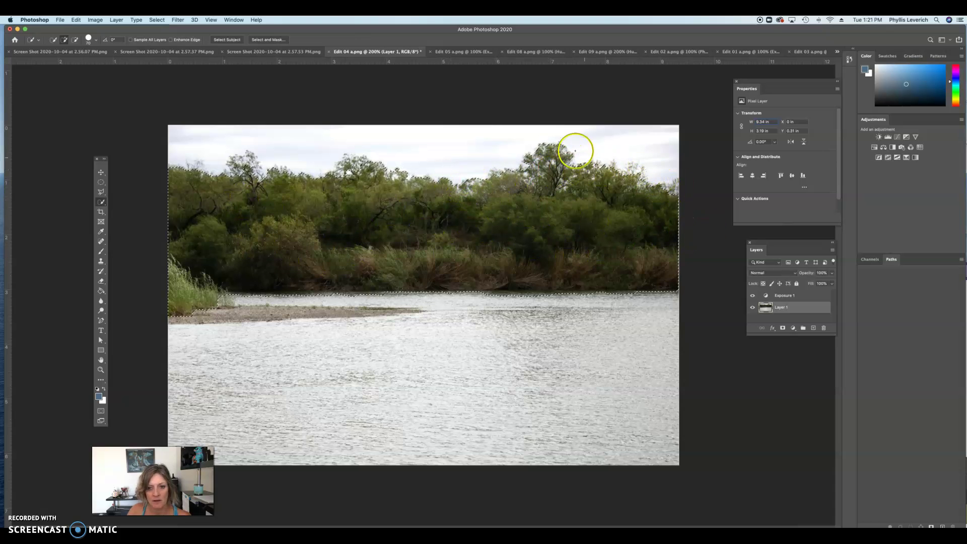
In Select and Mask, brush refined edges over the treetops, waterline and left-bank grass.
left_click(263, 40)
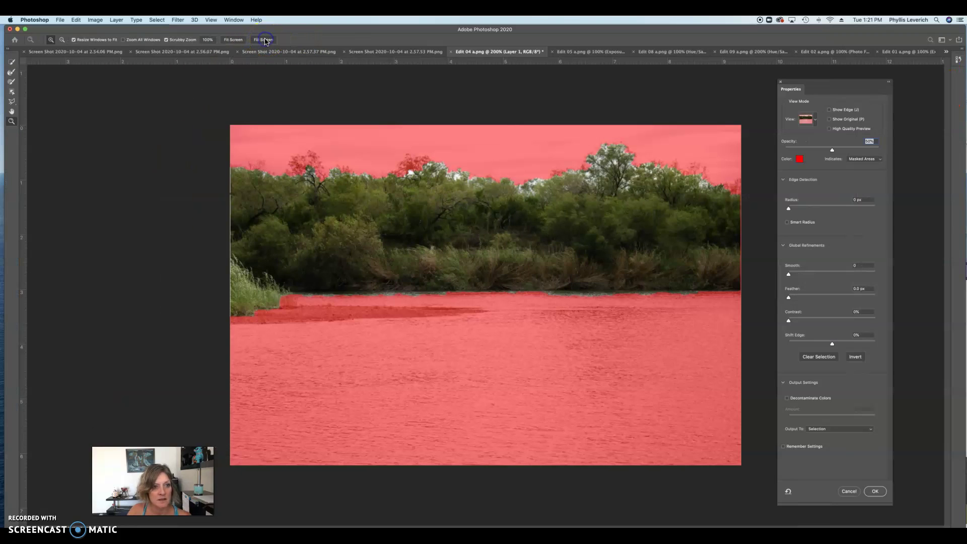
left_click(11, 73)
mouse_move(238, 164)
left_mouse_down()
mouse_move(292, 181)
mouse_move(290, 173)
mouse_move(319, 159)
mouse_move(309, 195)
mouse_move(326, 158)
mouse_move(352, 176)
mouse_move(339, 182)
mouse_move(387, 177)
mouse_move(418, 161)
mouse_move(431, 181)
mouse_move(441, 170)
mouse_move(475, 182)
mouse_move(444, 183)
mouse_move(435, 171)
mouse_move(540, 191)
mouse_move(555, 178)
mouse_move(593, 173)
mouse_move(589, 191)
mouse_move(532, 196)
mouse_move(613, 177)
mouse_move(614, 148)
mouse_move(587, 166)
mouse_move(628, 144)
mouse_move(594, 176)
mouse_move(652, 157)
mouse_move(622, 197)
mouse_move(643, 160)
mouse_move(602, 158)
mouse_move(736, 194)
mouse_move(736, 182)
mouse_move(673, 153)
mouse_move(697, 180)
mouse_move(737, 192)
left_mouse_up()
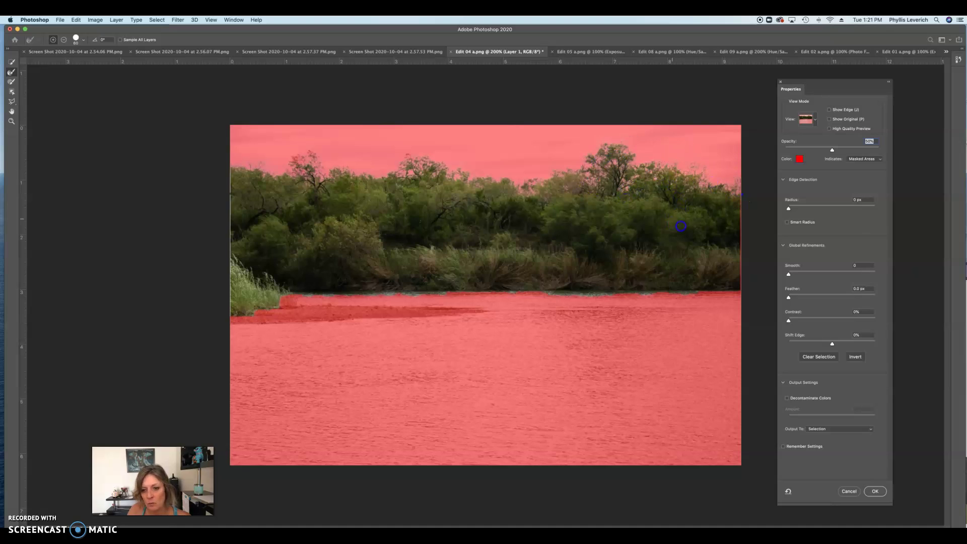
mouse_move(679, 292)
left_mouse_down()
mouse_move(692, 297)
mouse_move(267, 301)
mouse_move(300, 300)
mouse_move(282, 304)
left_mouse_up()
mouse_move(217, 315)
left_mouse_down()
mouse_move(267, 309)
mouse_move(253, 298)
left_mouse_up()
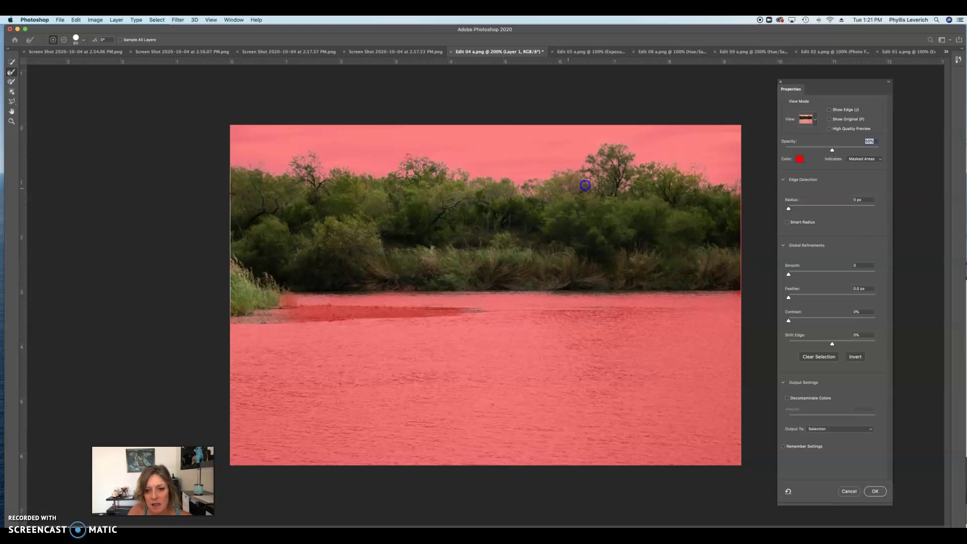
left_click_drag(614, 151, 647, 170)
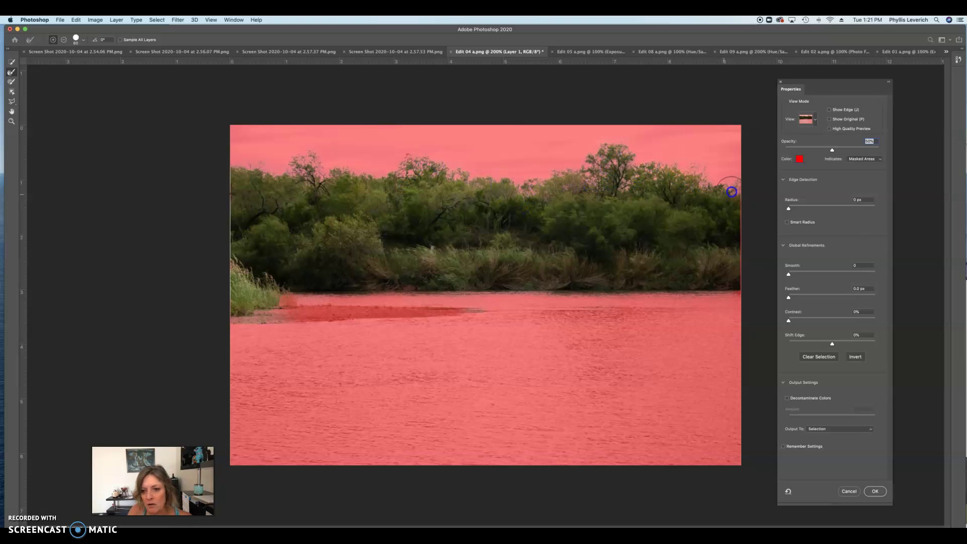
Inspect the tree-line mask in Black & White, return to Overlay, and confirm with OK.
left_click(815, 120)
left_click(797, 213)
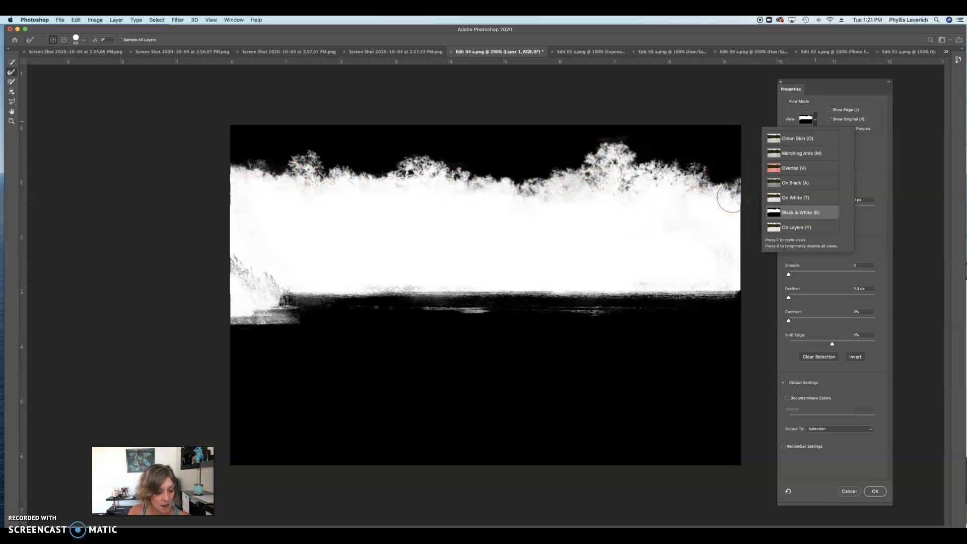
left_click(738, 194)
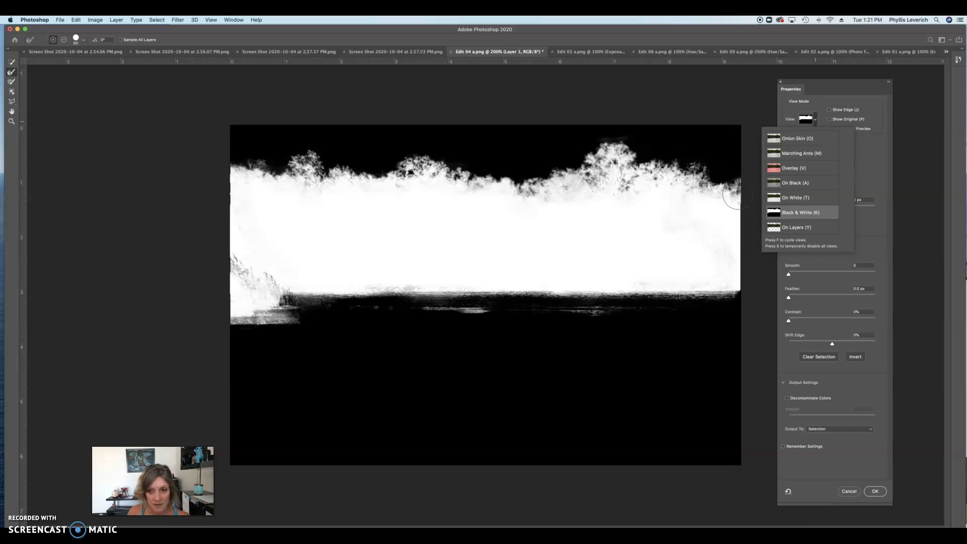
left_click(790, 166)
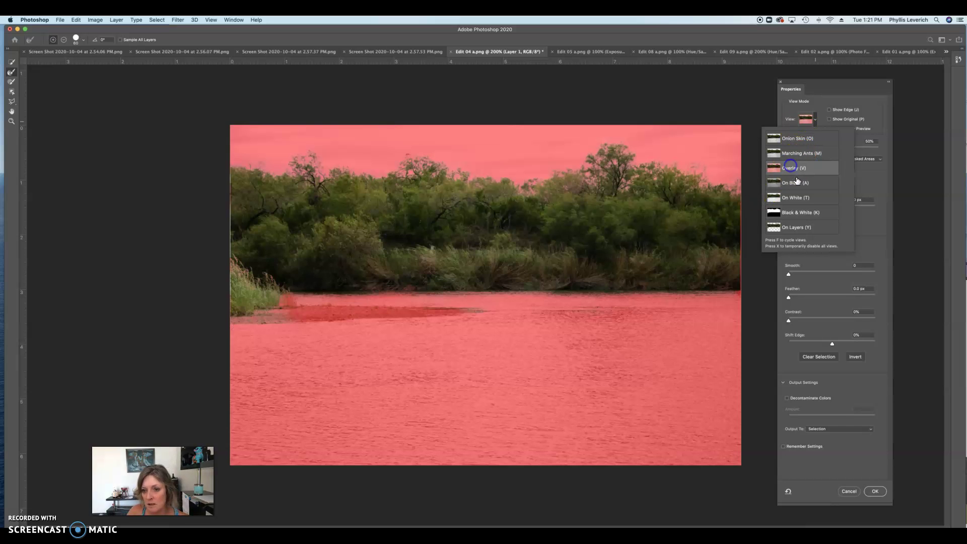
left_click(880, 492)
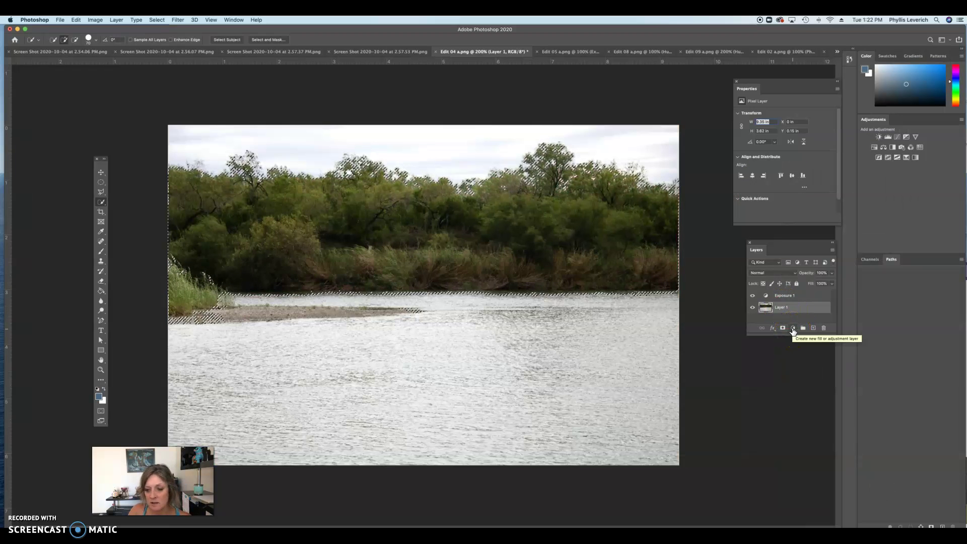
Add an Exposure adjustment layer over the tree line selection and set it to +1.01.
left_click(793, 329)
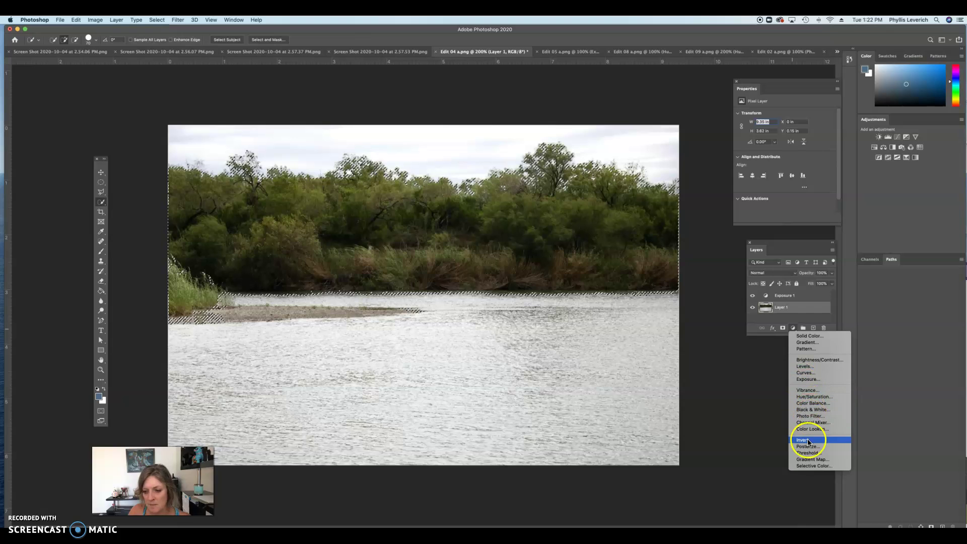
left_click(808, 379)
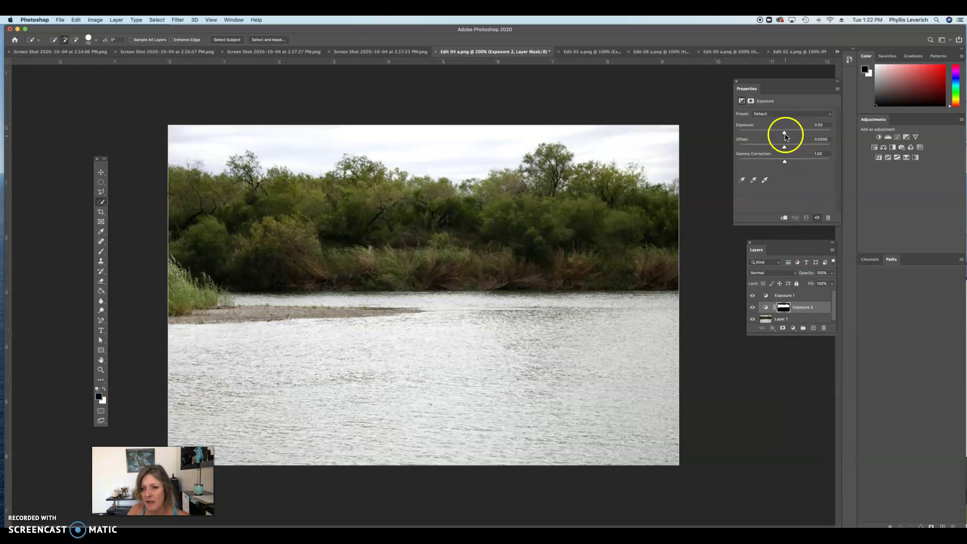
left_click_drag(784, 132, 793, 135)
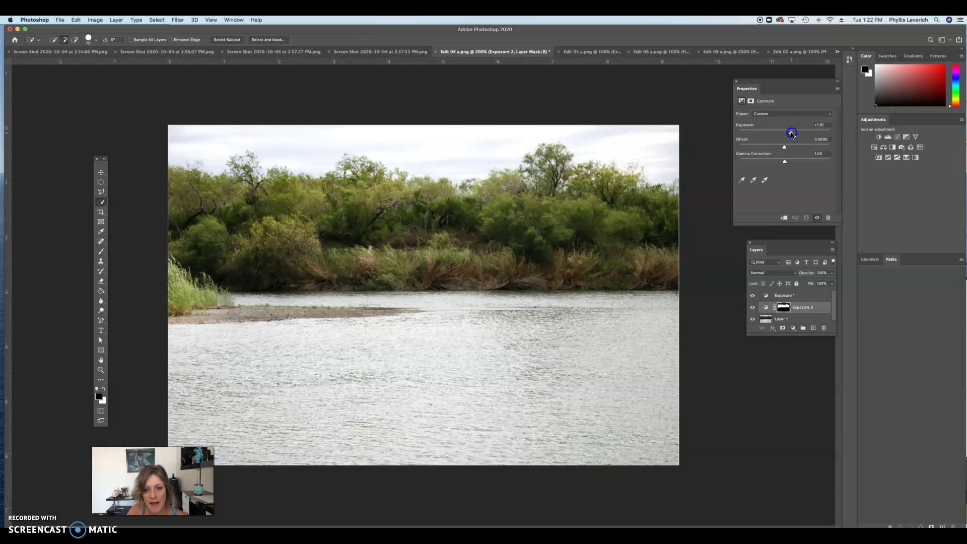
left_click(761, 206)
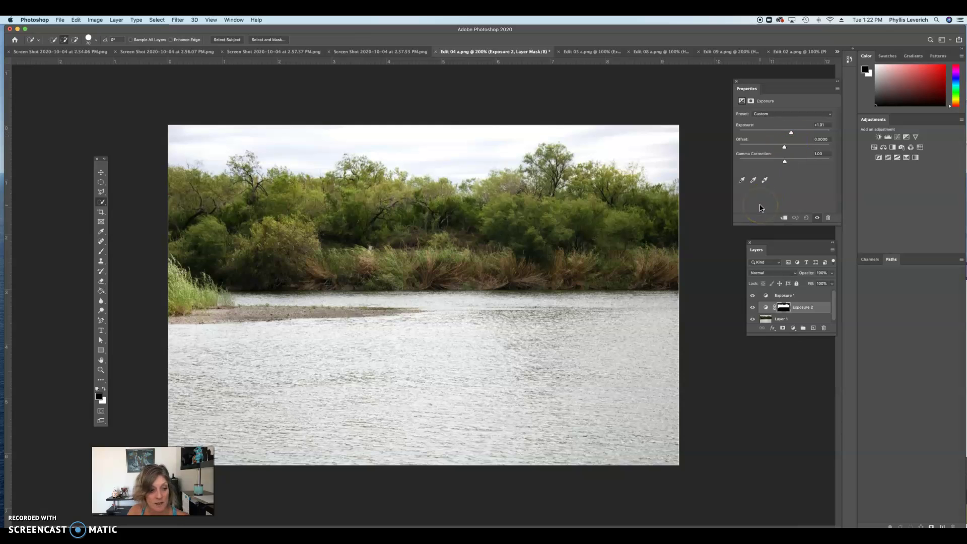